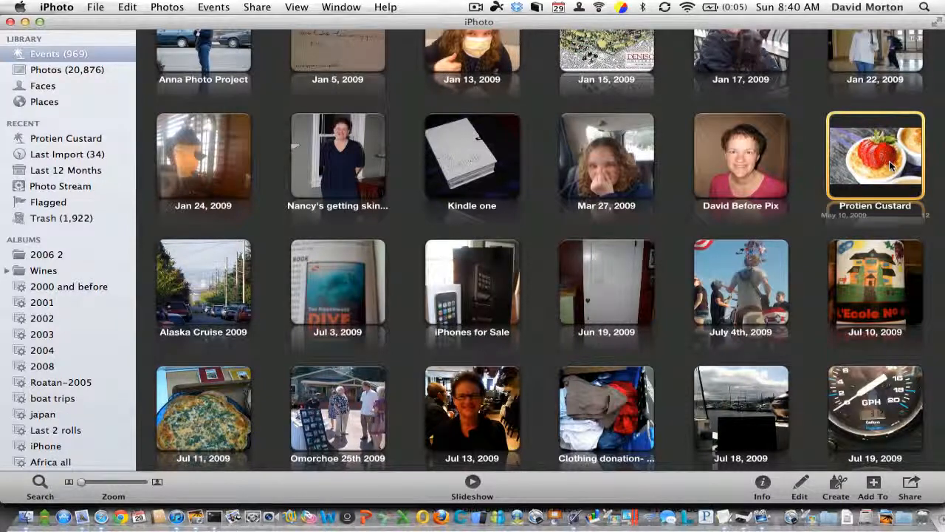
- Open the Protien Custard event and select photo DSC_4113
double_click(891, 167)
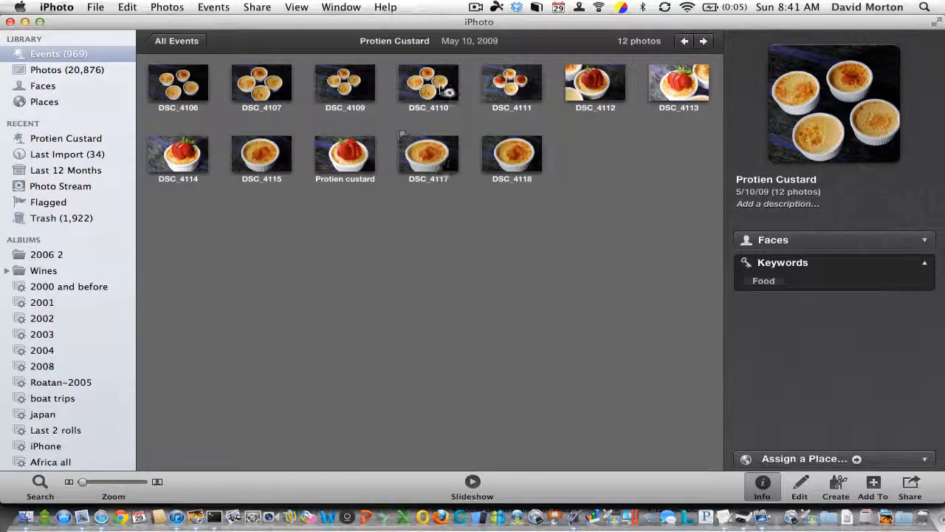
click(669, 93)
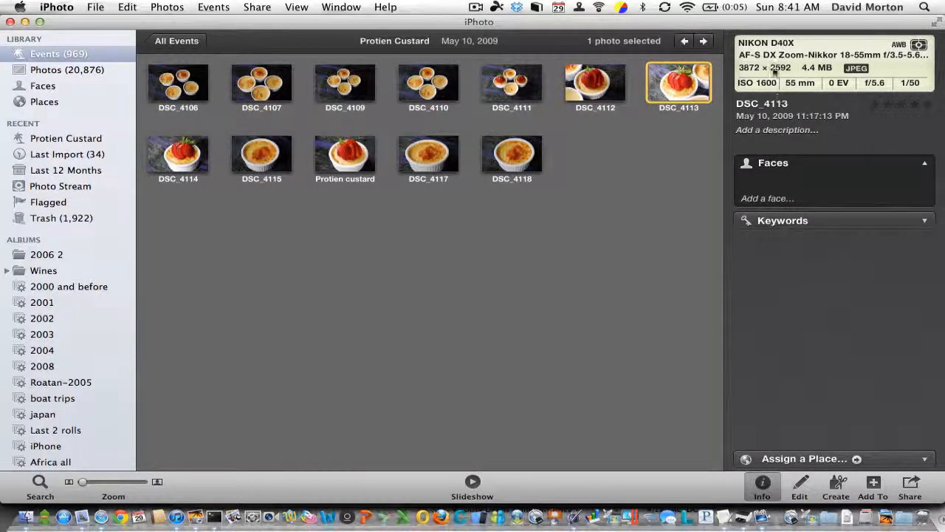
- Hide the photo information pane and show it again
click(288, 7)
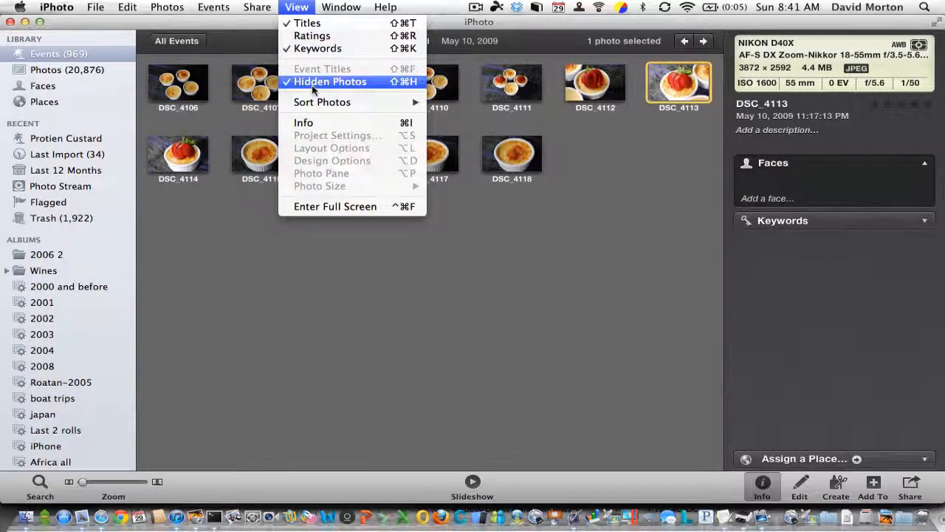
click(315, 122)
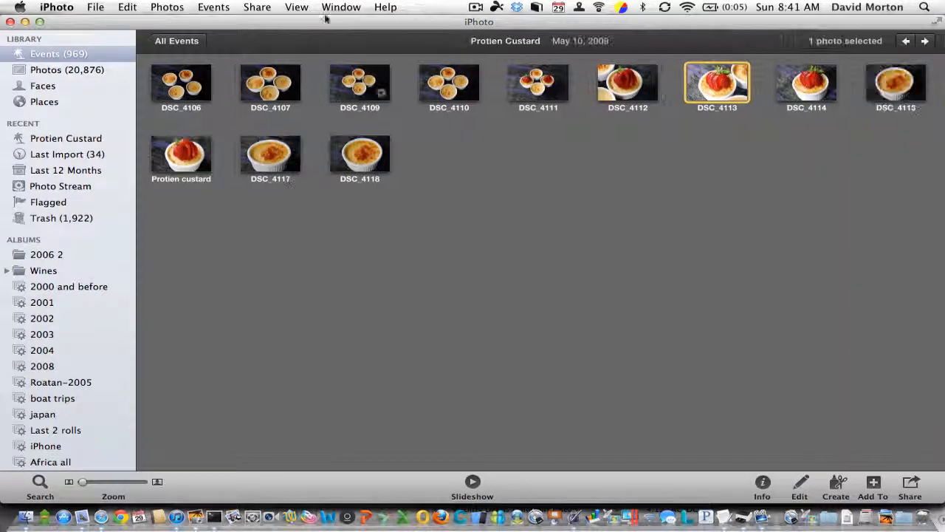
click(302, 11)
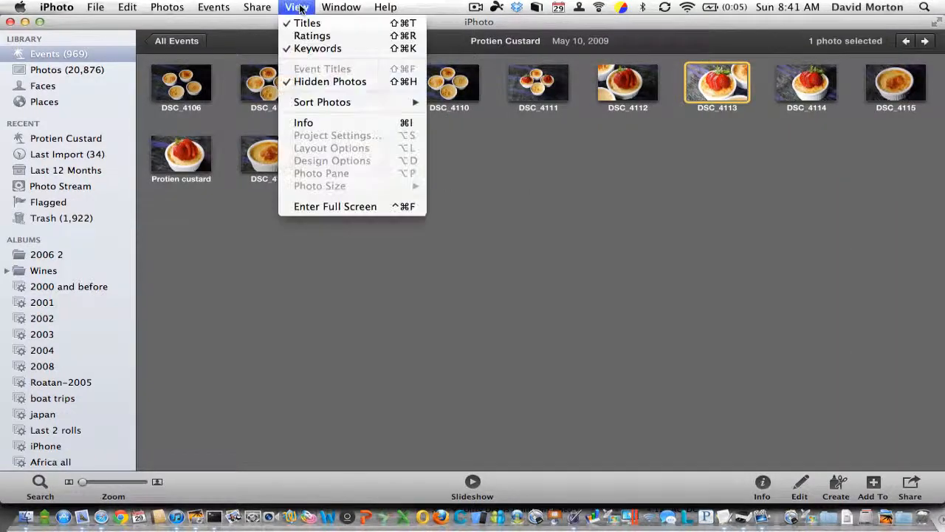
click(305, 123)
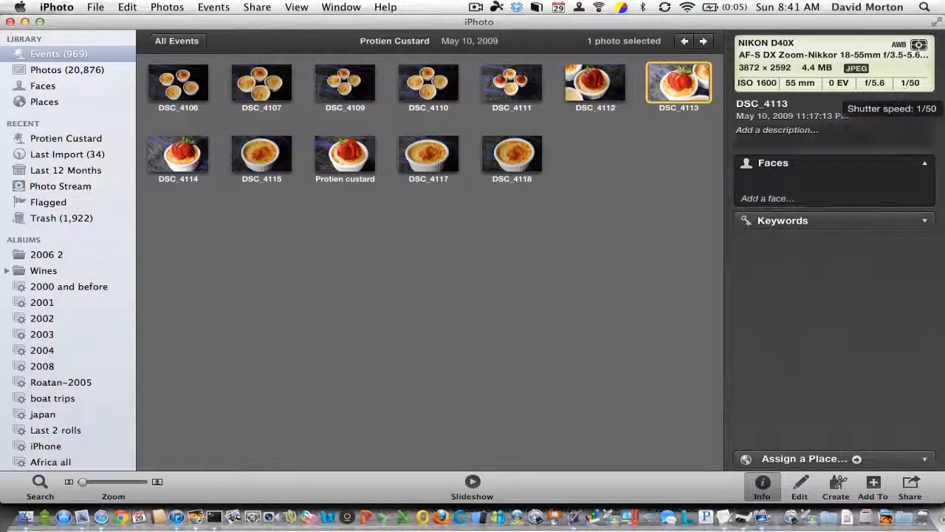
- Open the selected strawberry custard photo DSC_4113 for editing
right_click(673, 87)
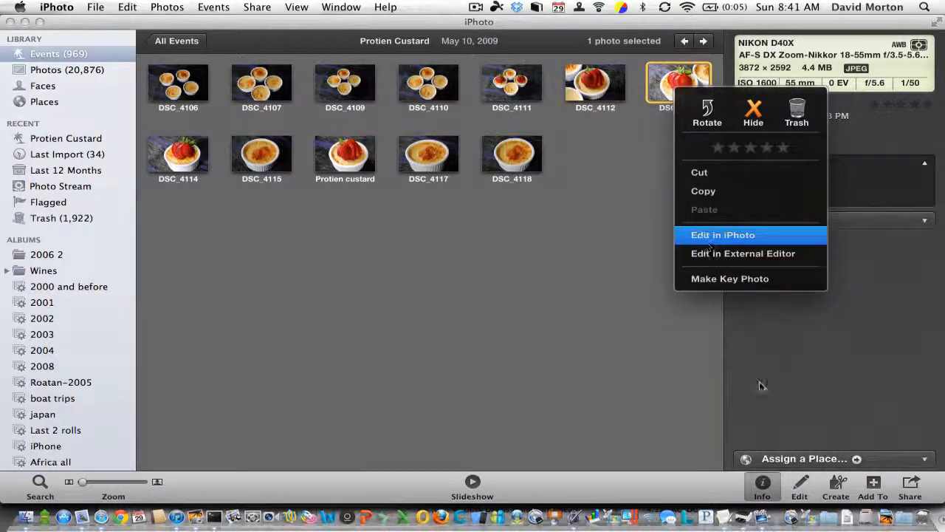
click(678, 400)
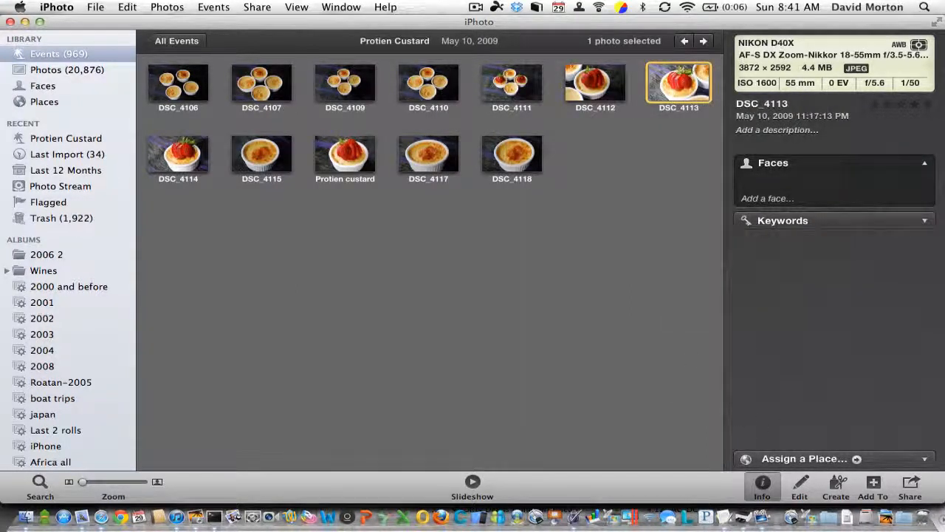
click(799, 486)
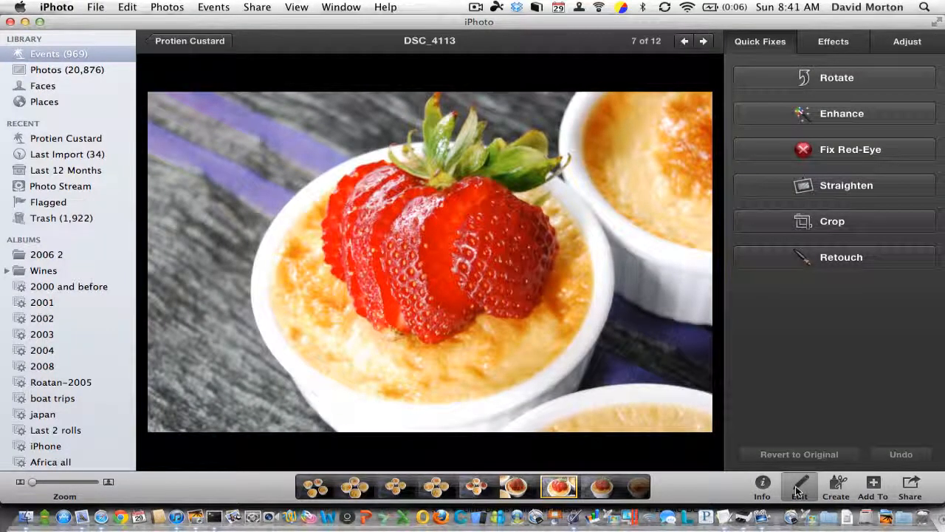
- Try the automatic colour enhancement on the photo and revert it to the original
click(788, 114)
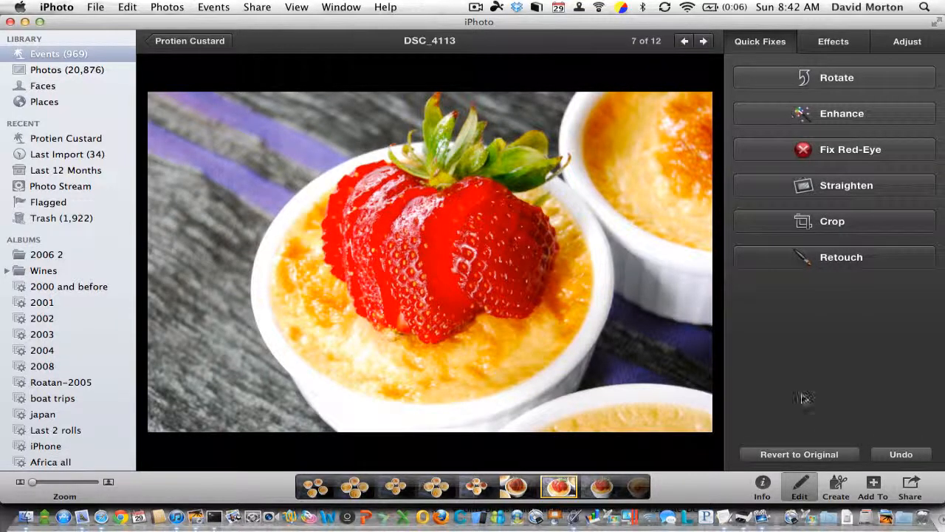
click(805, 454)
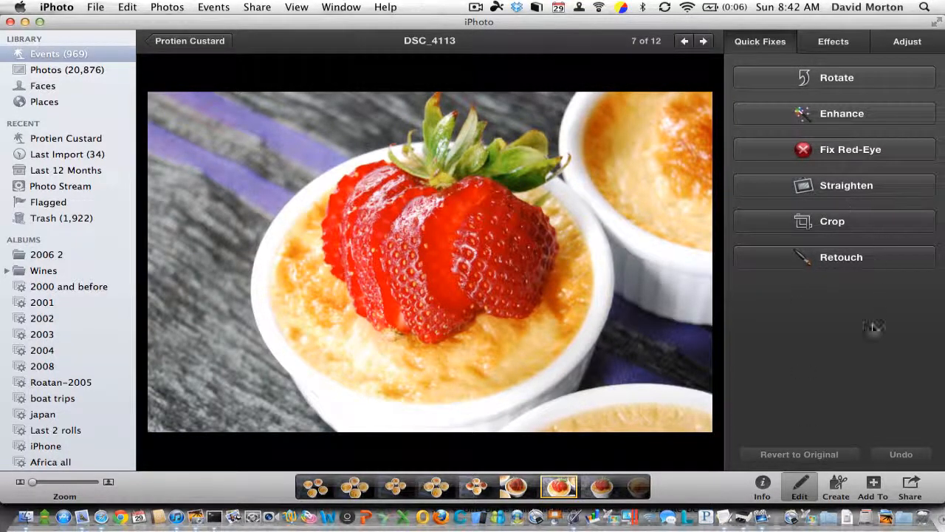
- Start cropping the photo with the crop constrained to the 4 × 6 (Postcard) proportion
click(851, 224)
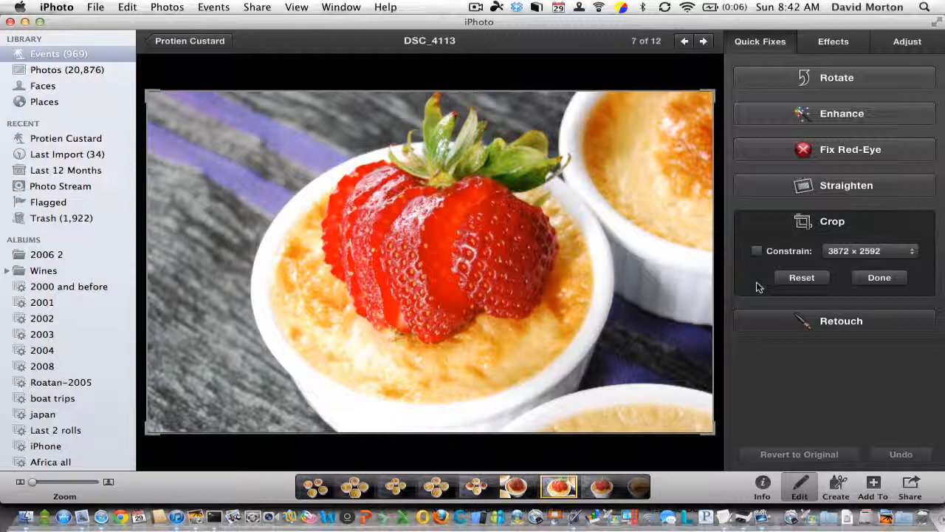
click(849, 252)
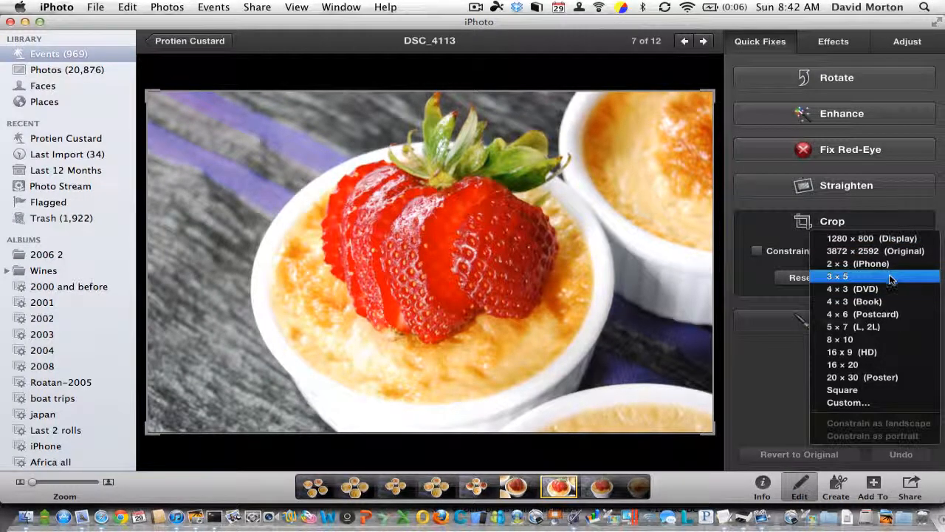
click(903, 315)
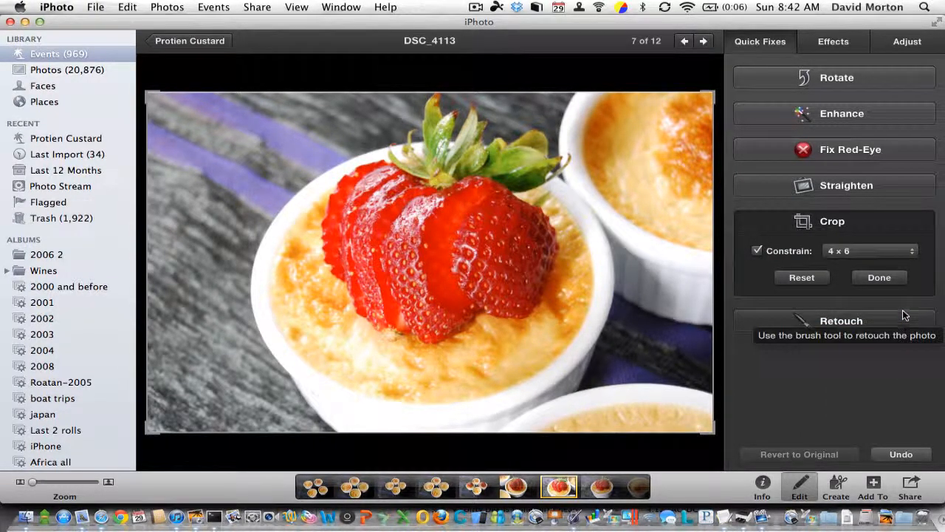
- Constrain the crop to 3 × 5 and move the crop frame up to the photo's upper edge
click(881, 251)
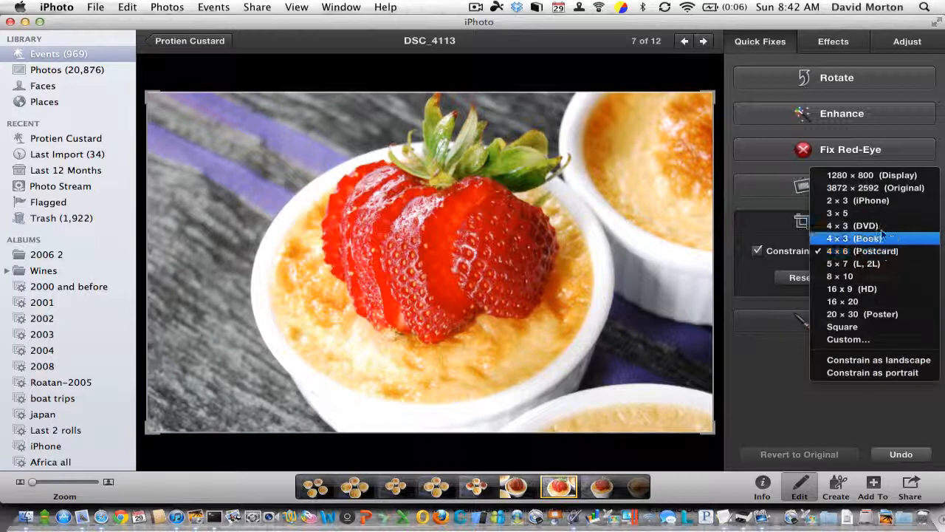
click(884, 220)
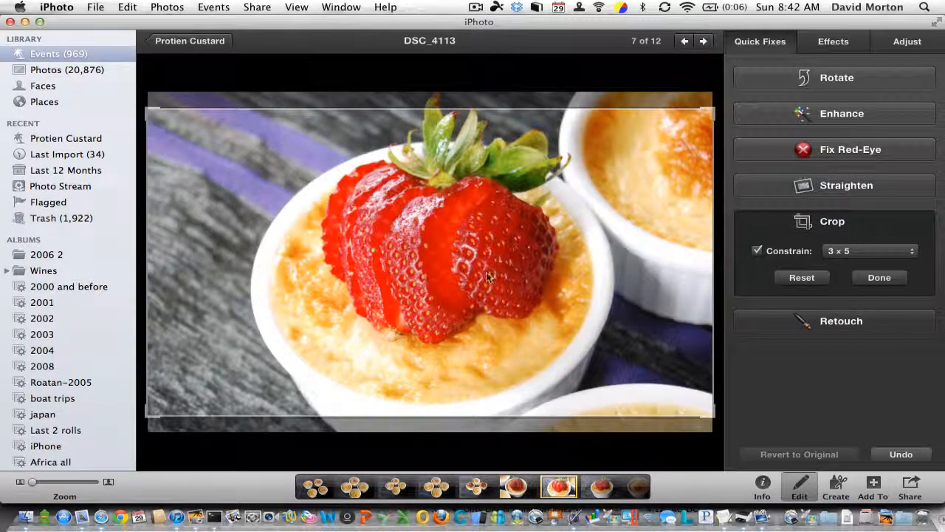
drag(515, 231, 501, 199)
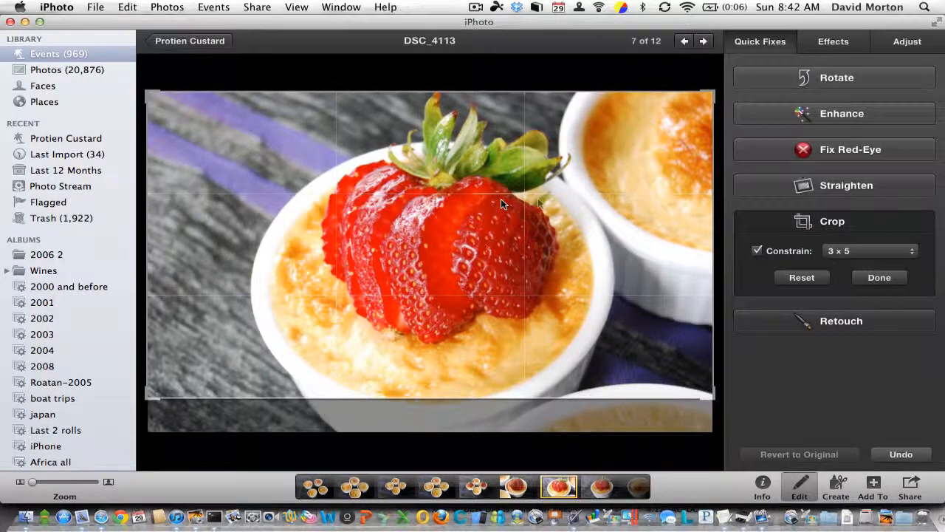
click(794, 253)
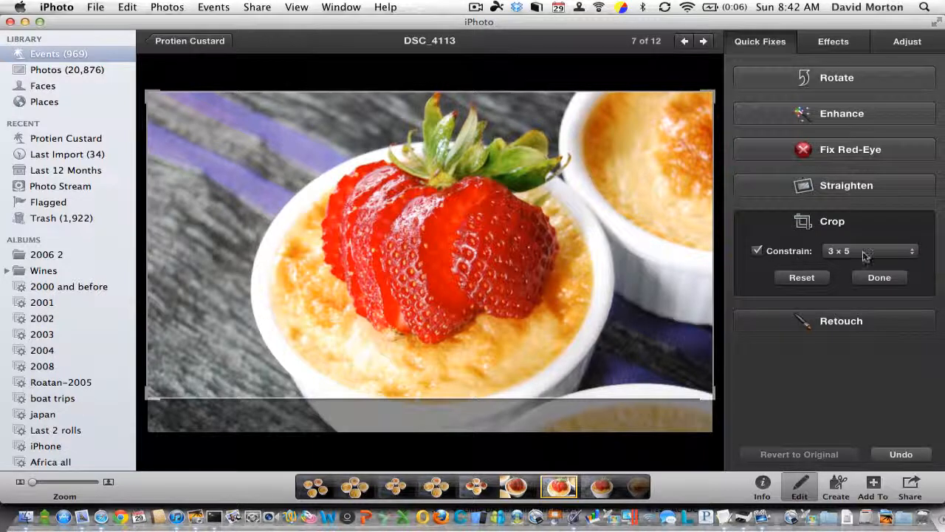
- Try a custom crop constraint with a width of 1024 and an emptied height, and reset the crop
click(838, 252)
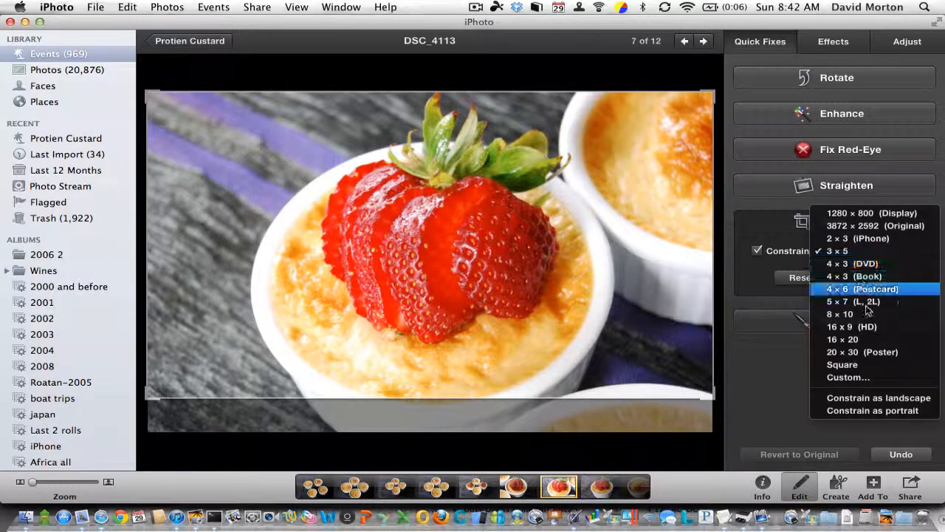
click(866, 379)
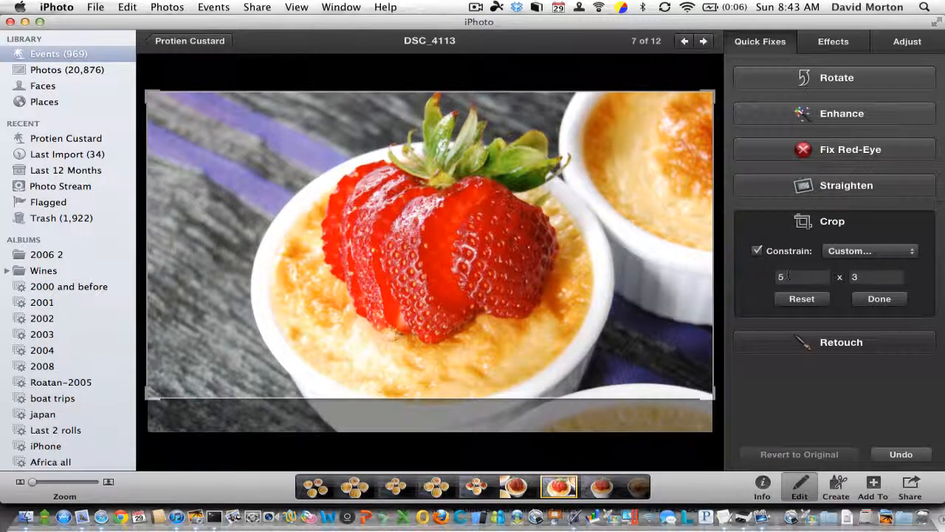
double_click(788, 277)
text(1)
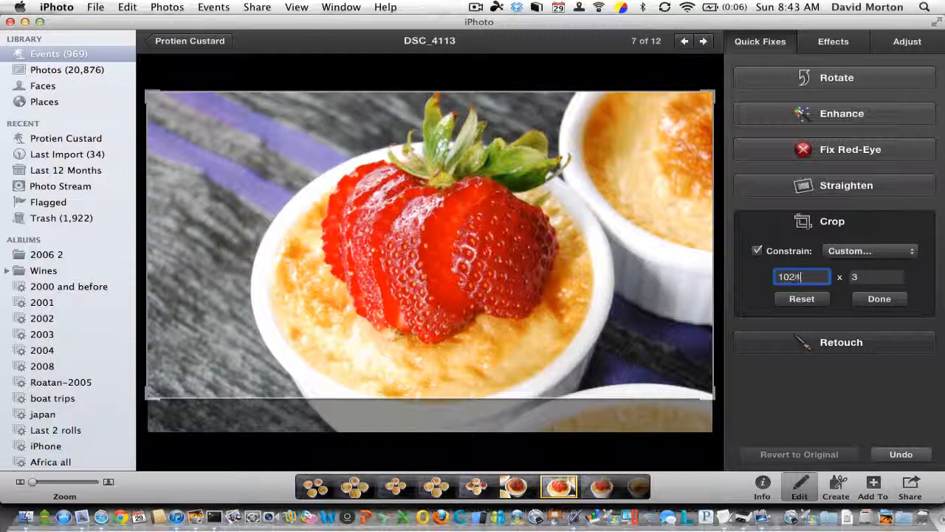
text(024)
double_click(877, 276)
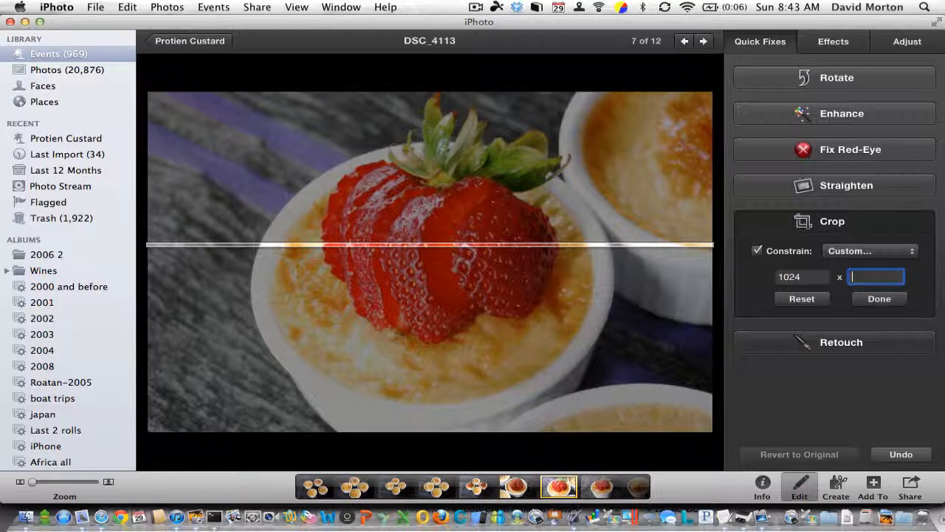
double_click(799, 275)
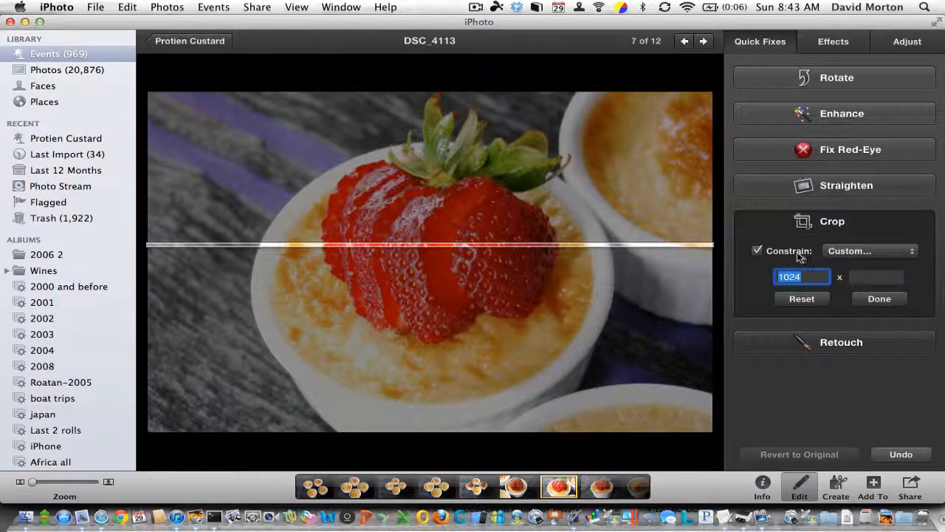
click(803, 299)
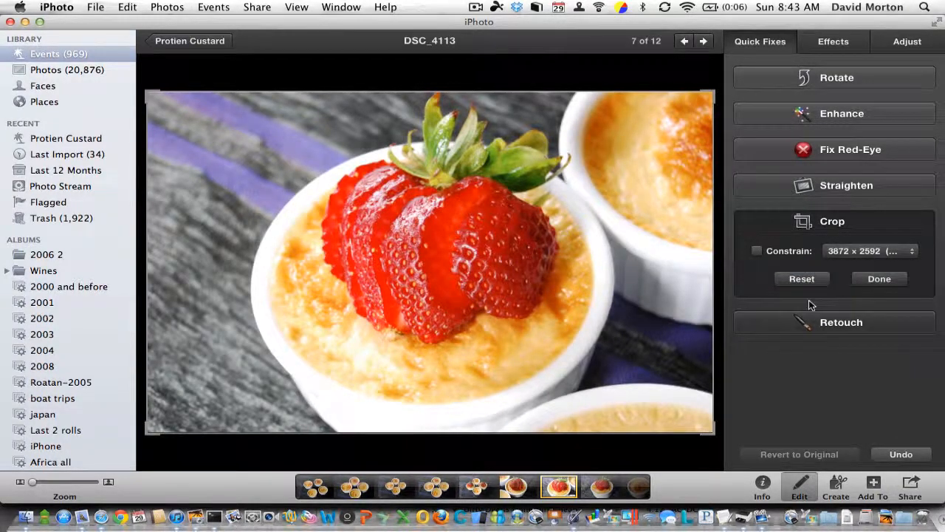
- Re-enable the crop constraint, try a custom width of 1024 while keeping the original height, and reset the crop
click(758, 251)
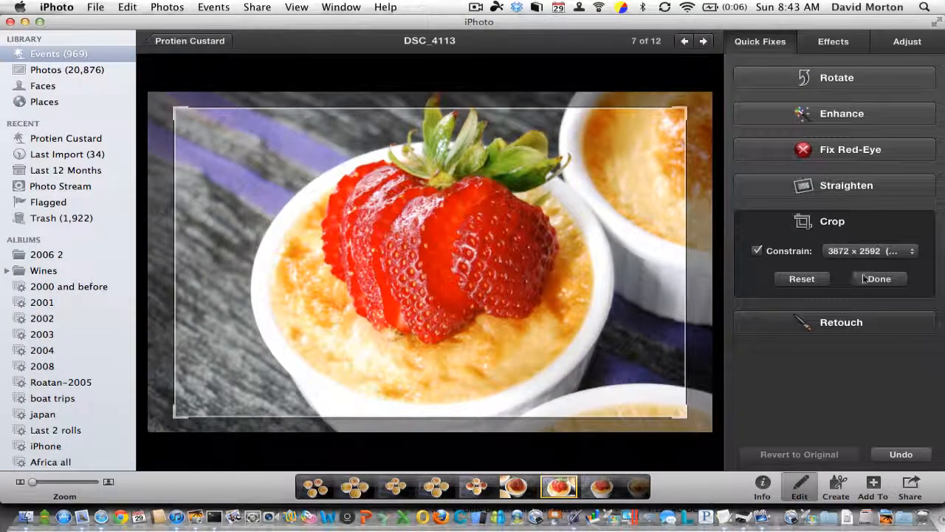
click(871, 251)
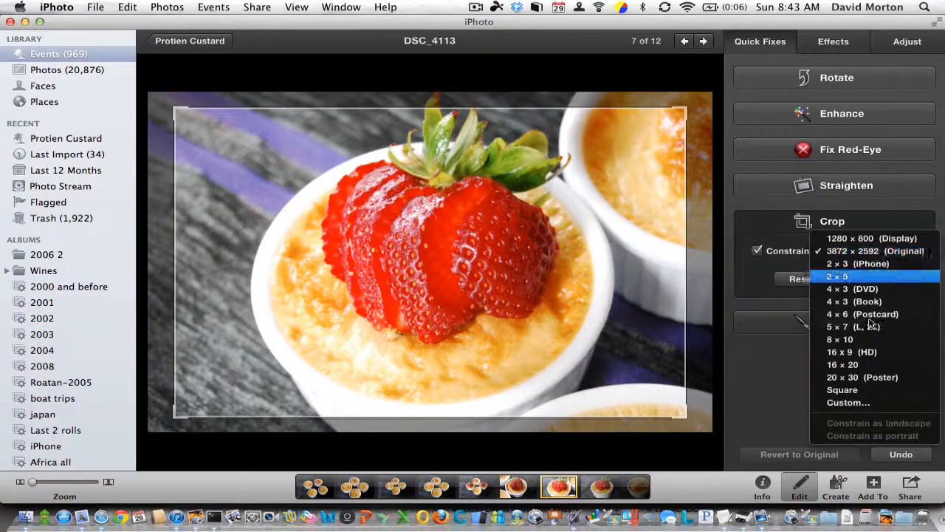
click(868, 403)
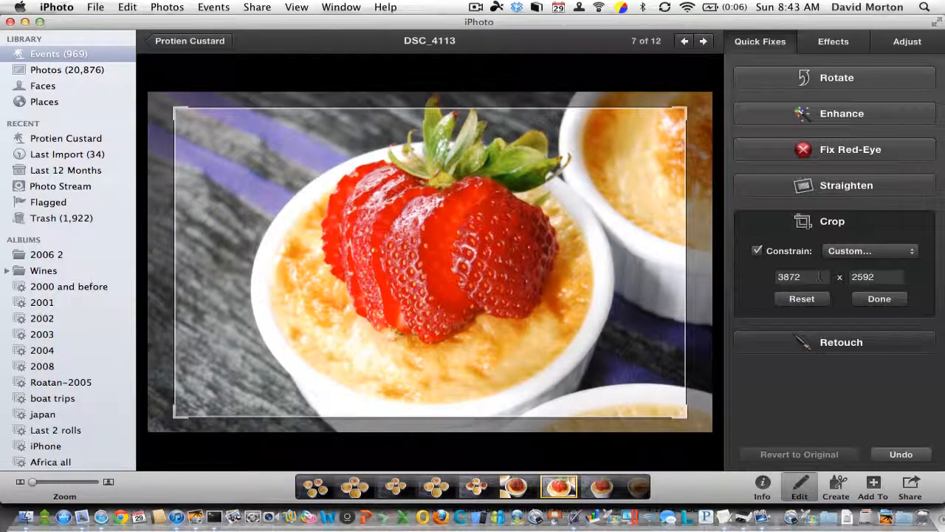
double_click(805, 276)
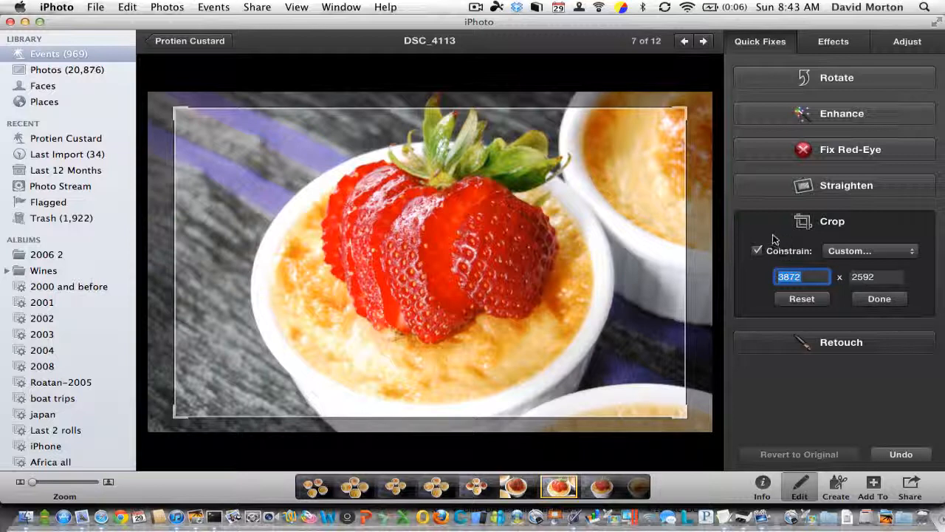
text(3)
text(024)
key(Tab)
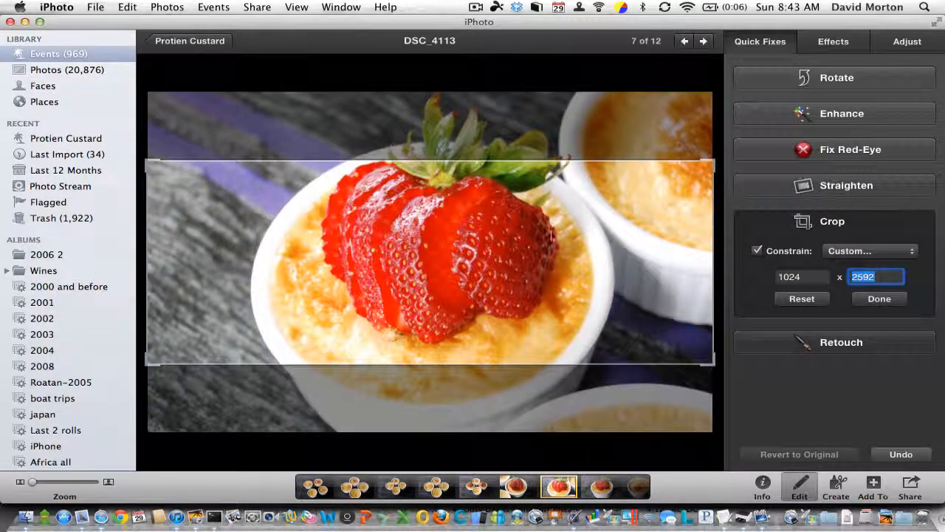
click(804, 276)
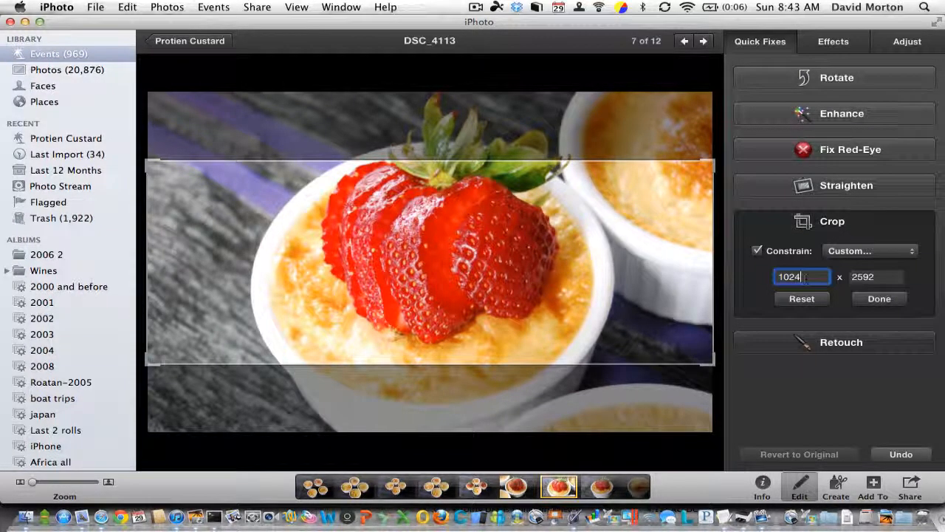
click(802, 299)
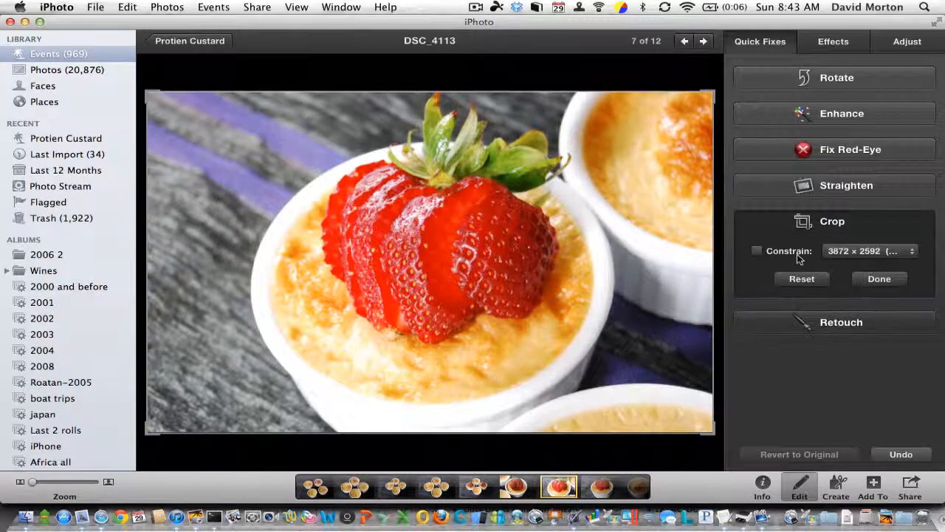
- Re-enable the crop constraint and try a custom size with a height of 1024, keeping the original width
click(757, 252)
click(860, 251)
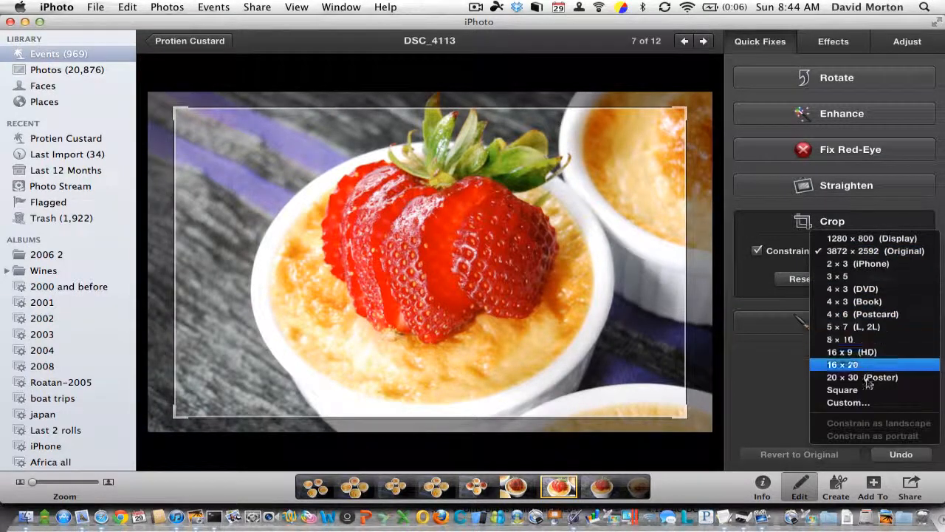
click(856, 402)
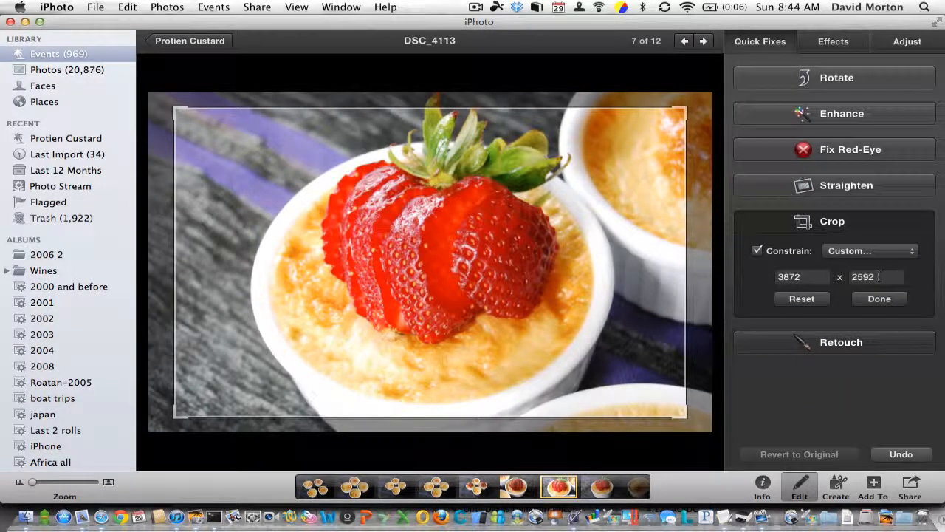
double_click(878, 276)
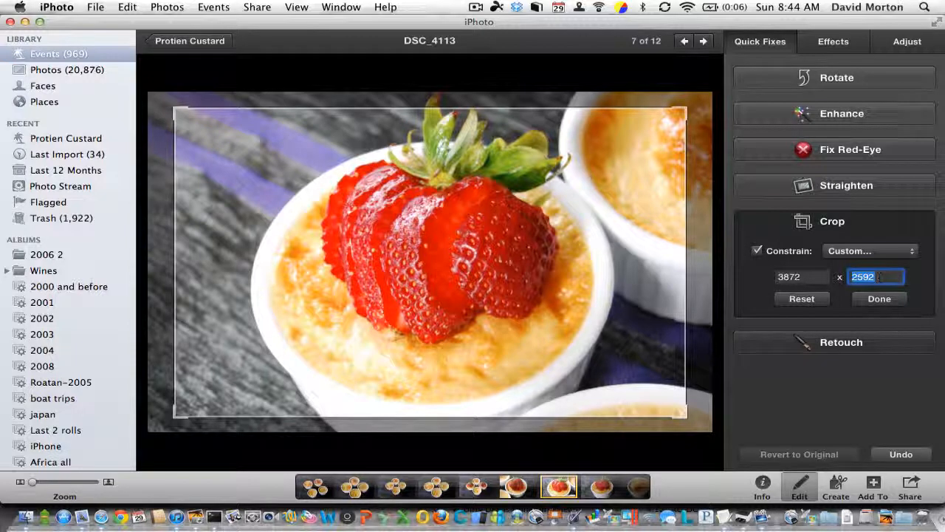
text(1024)
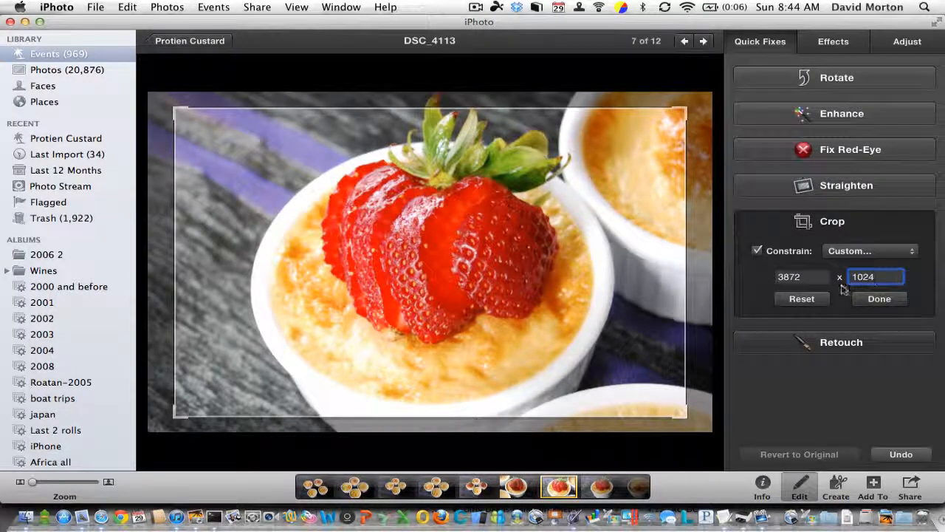
click(810, 276)
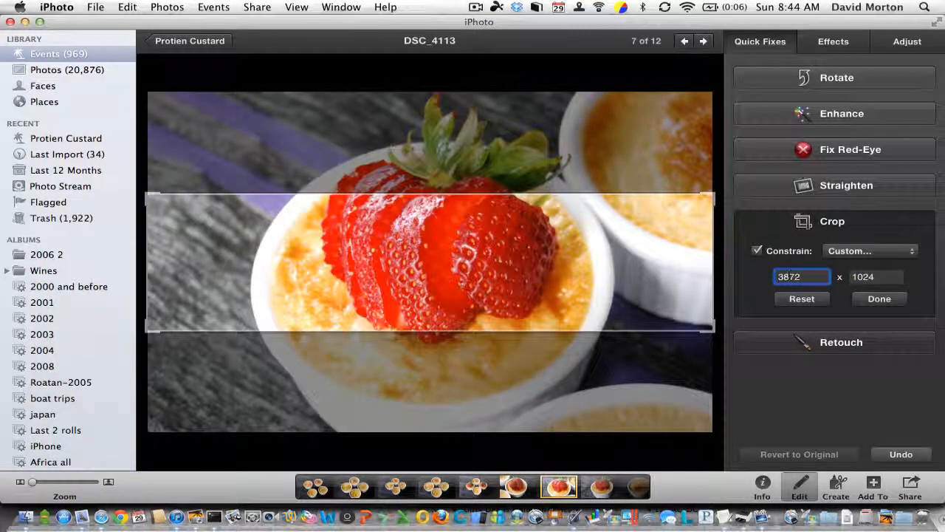
- Try a width of 1024 for the custom crop constraint as well, and reset the crop
double_click(805, 276)
text(20)
text(24)
key(Tab)
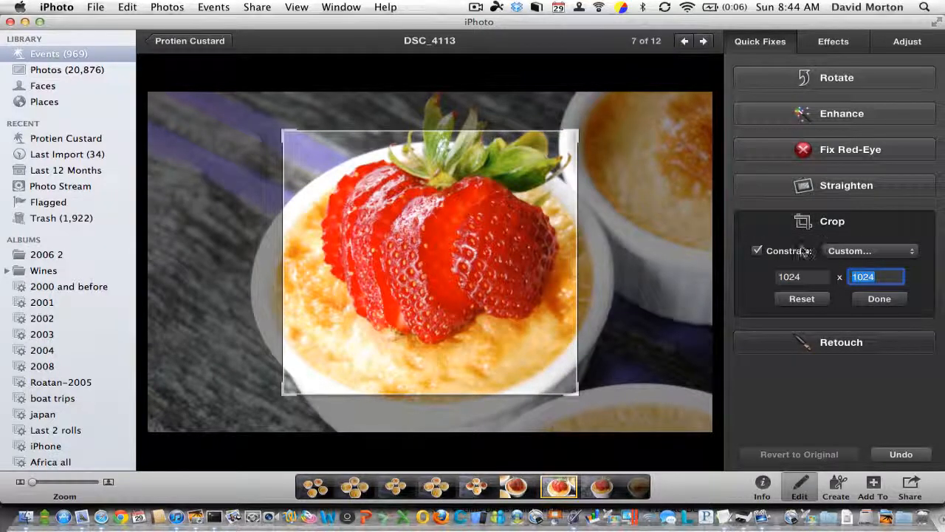
click(802, 299)
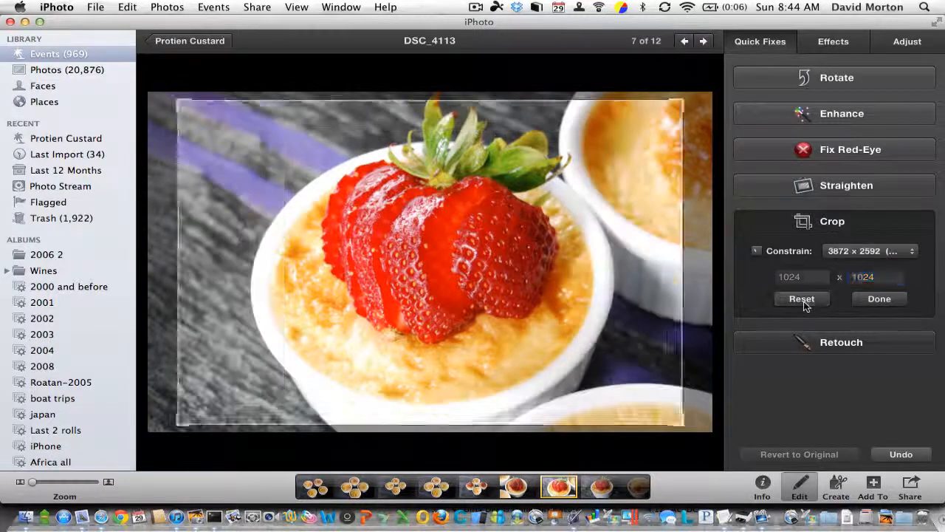
- Constrain the crop to a custom size with a width of 1024 and the original height of 2592, and apply it
click(808, 253)
click(846, 254)
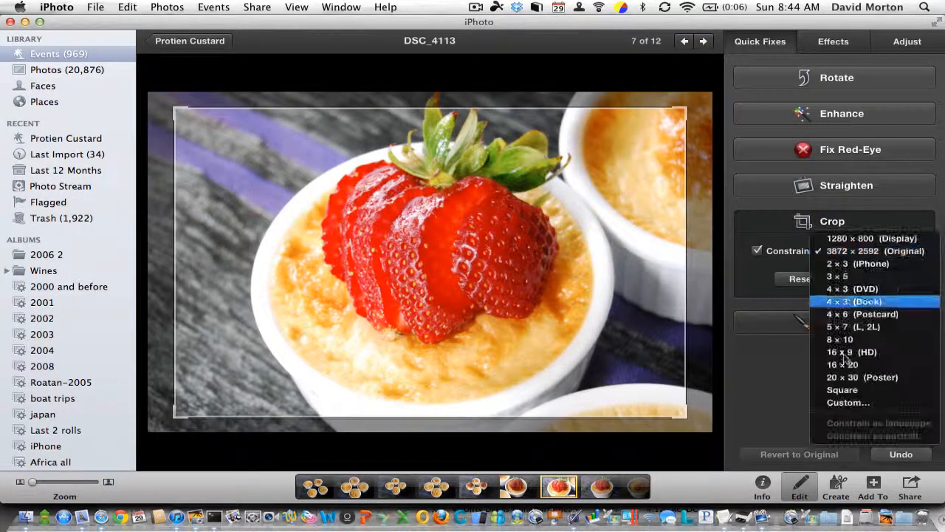
click(845, 401)
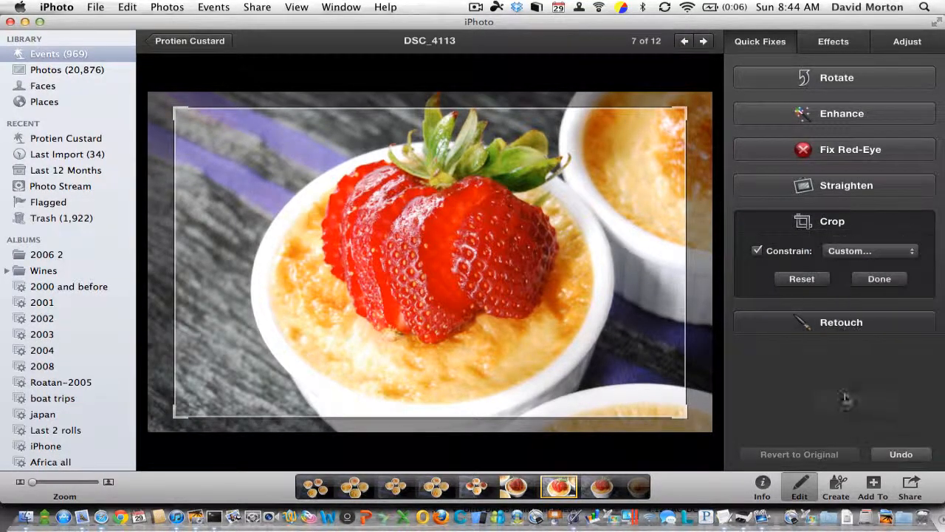
click(804, 276)
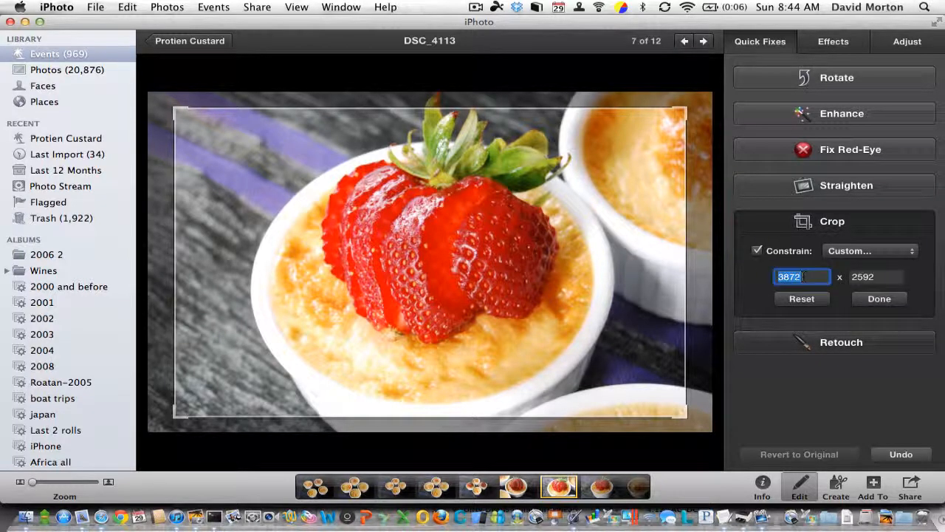
text(1024)
click(861, 277)
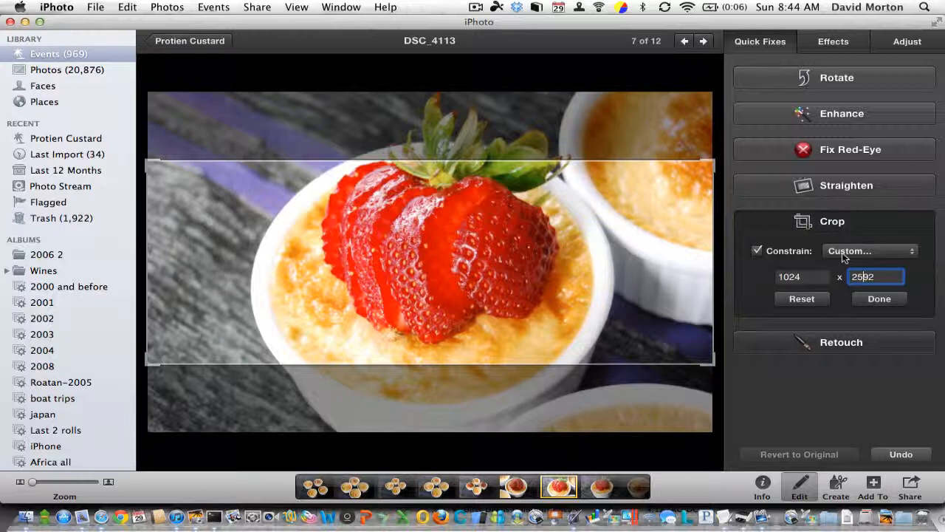
click(879, 299)
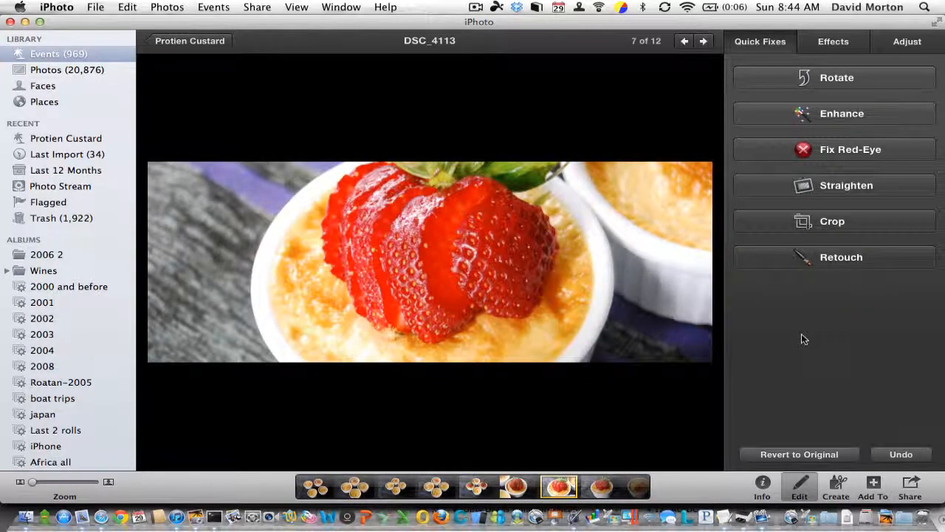
- Reset the applied crop, revert the photo to its original, and return to the Protien Custard event
click(852, 228)
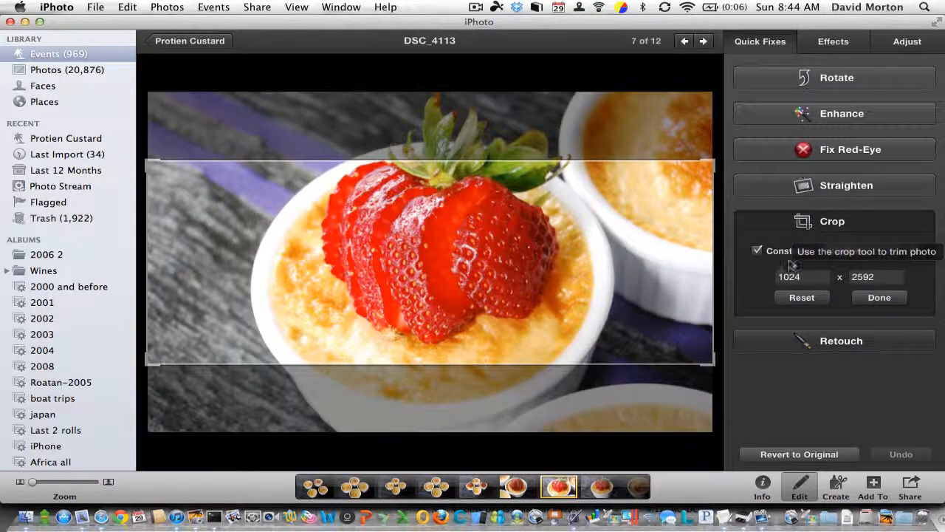
click(802, 298)
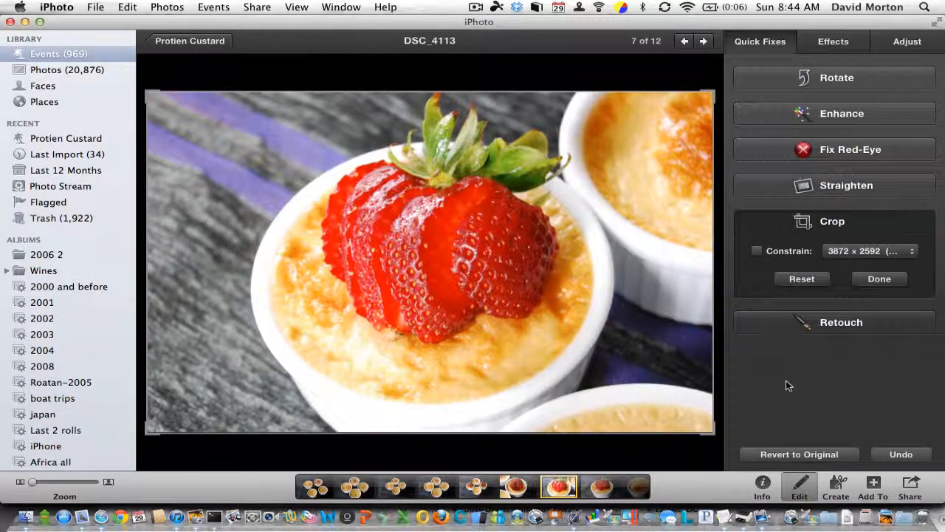
click(821, 455)
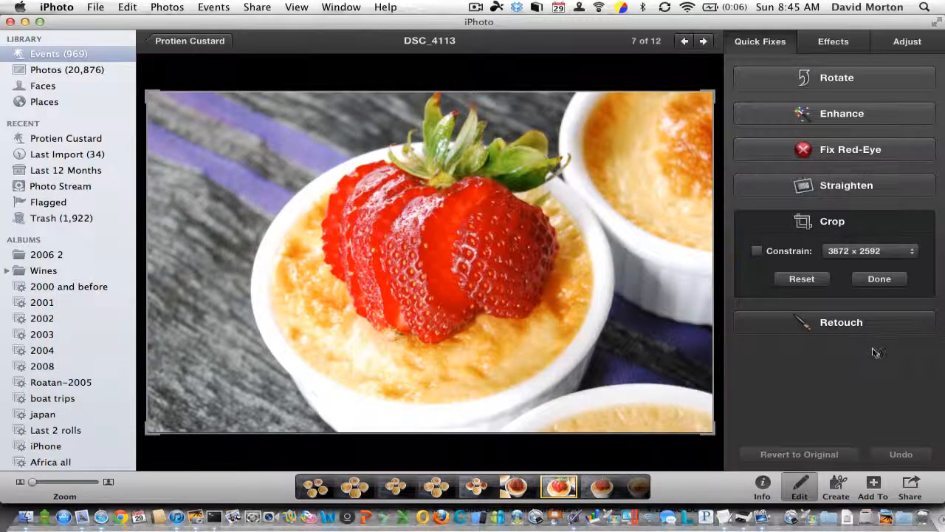
click(193, 42)
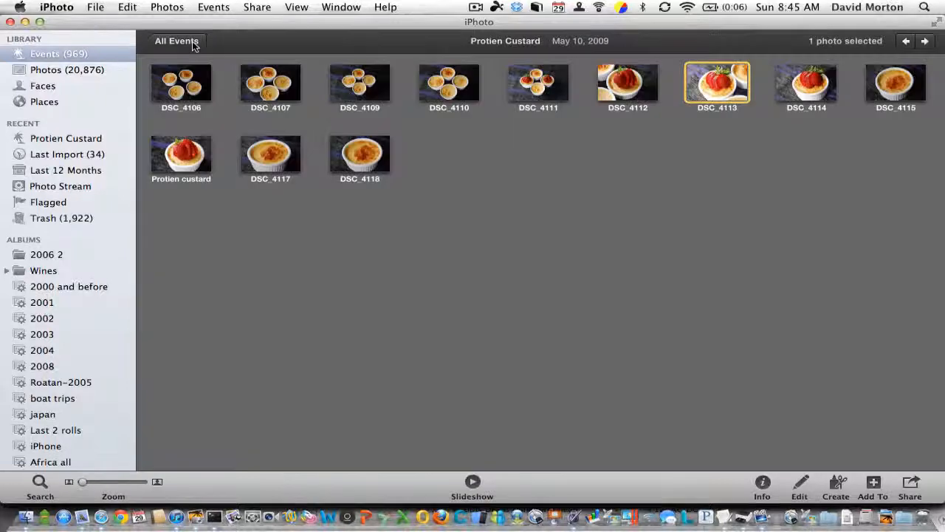